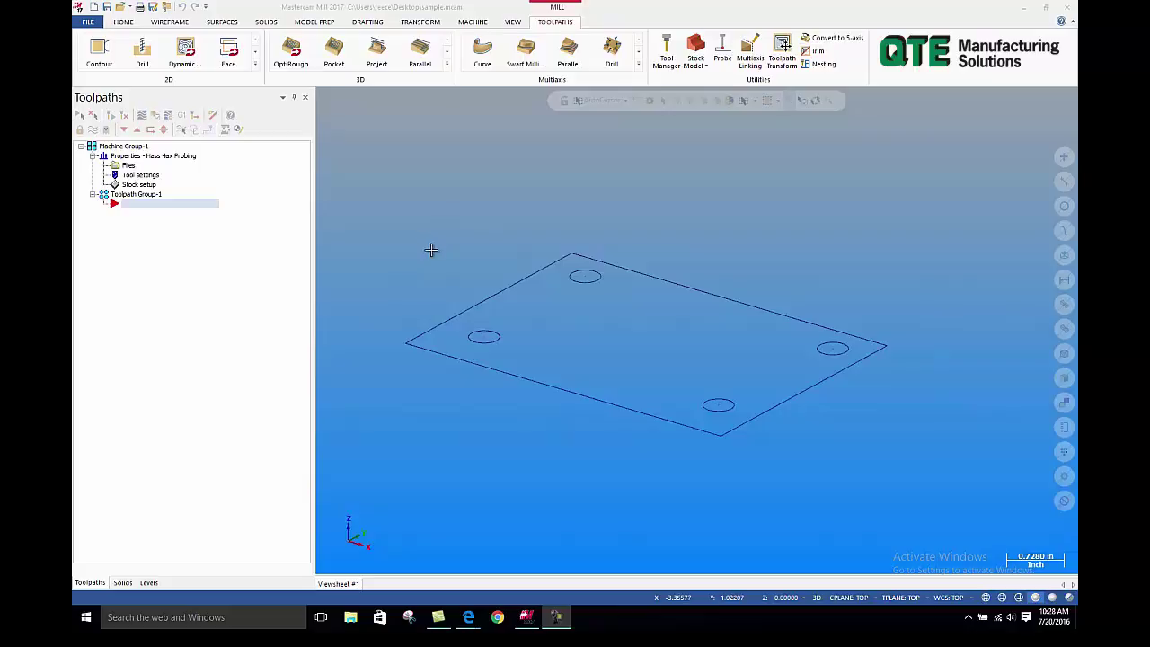
Create a 2D drill toolpath with NC name sample, using the four corner circles of the plate as drill entities.
left_click(140, 52)
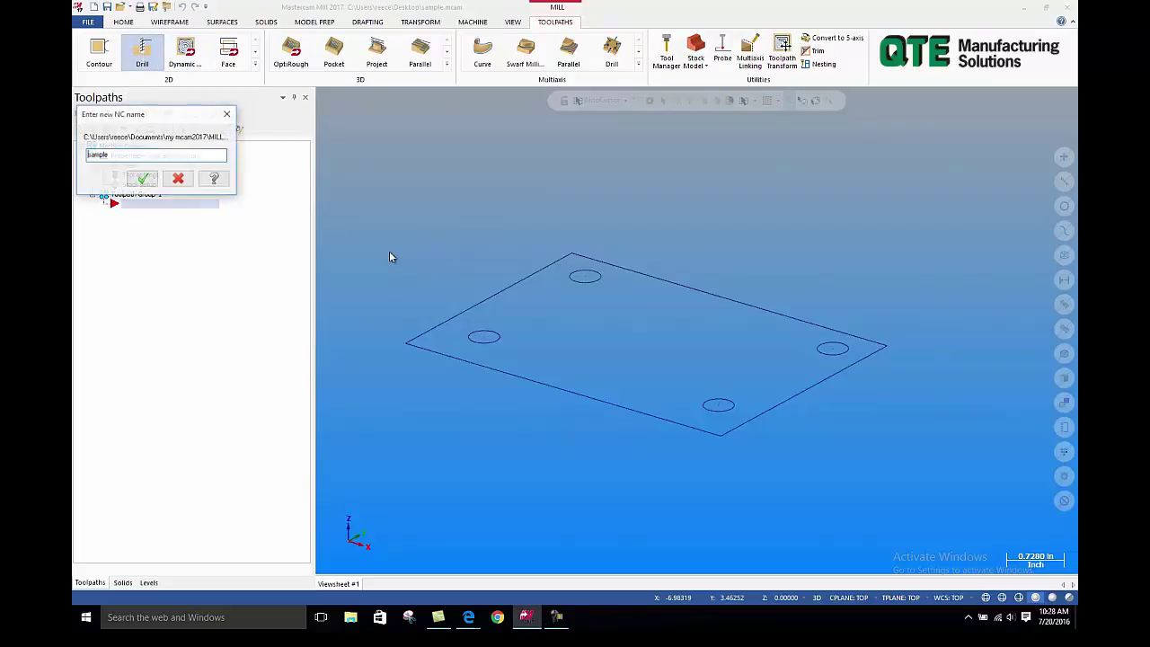
left_click(143, 178)
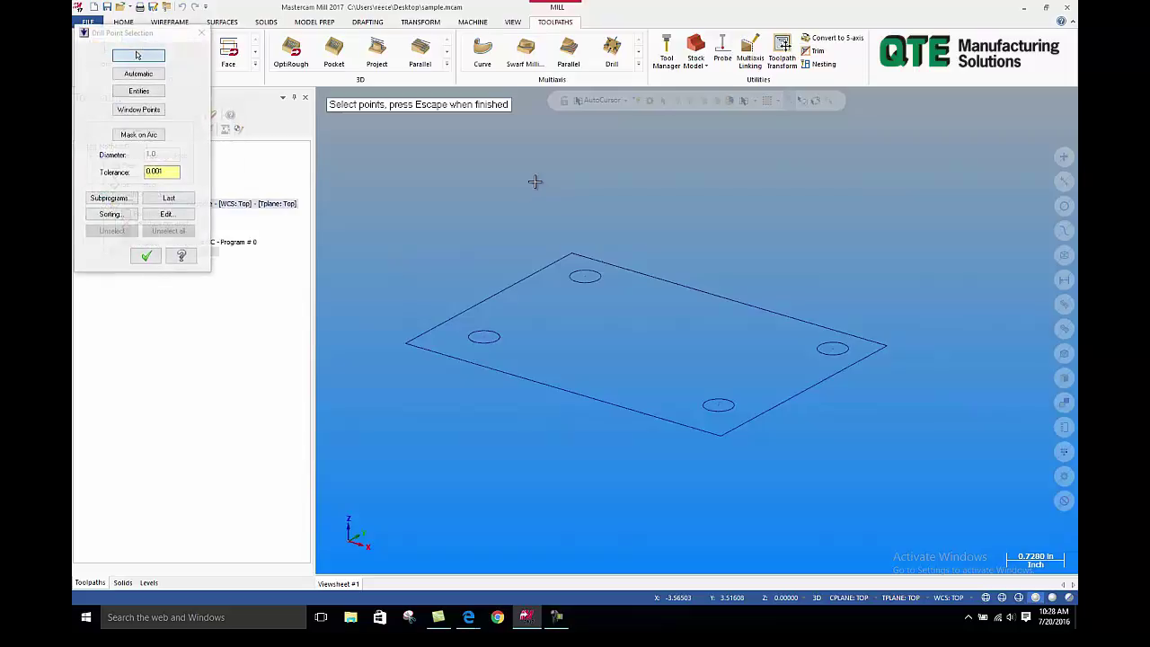
left_click(138, 90)
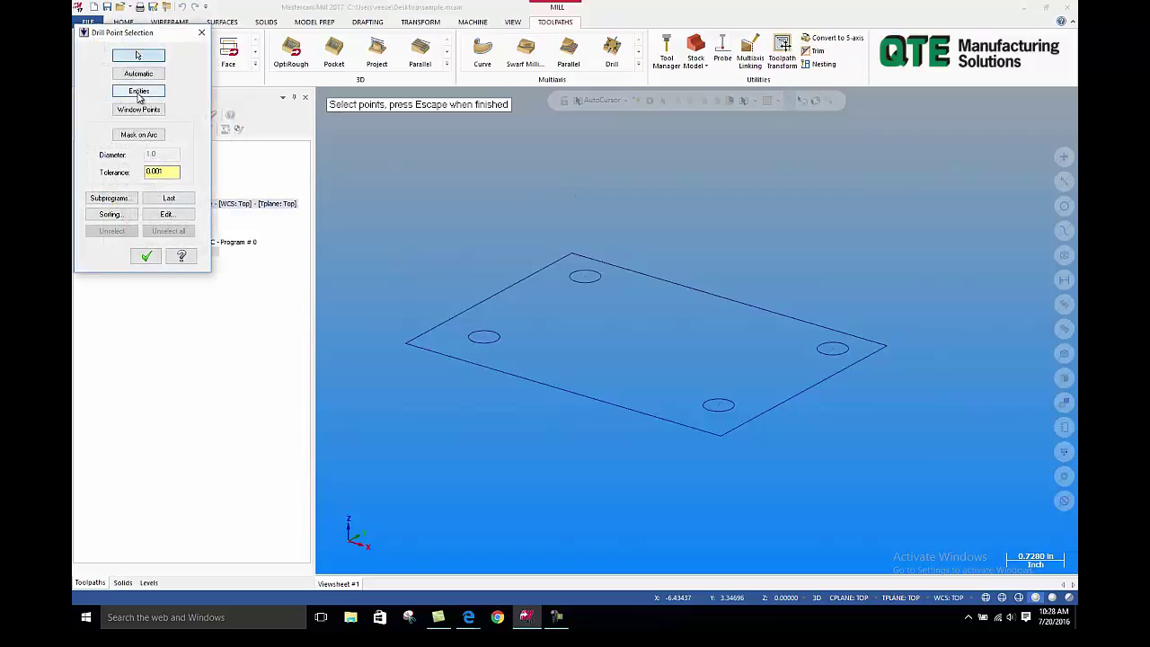
left_click(832, 349)
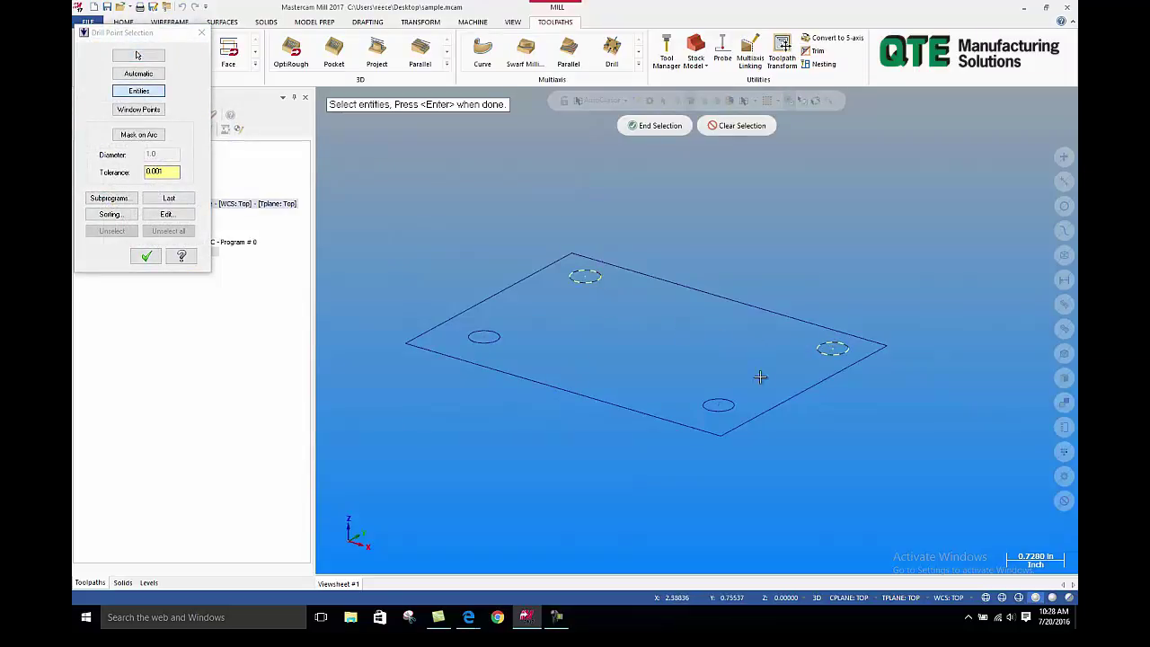
left_click(719, 404)
left_click(484, 340)
left_click(146, 258)
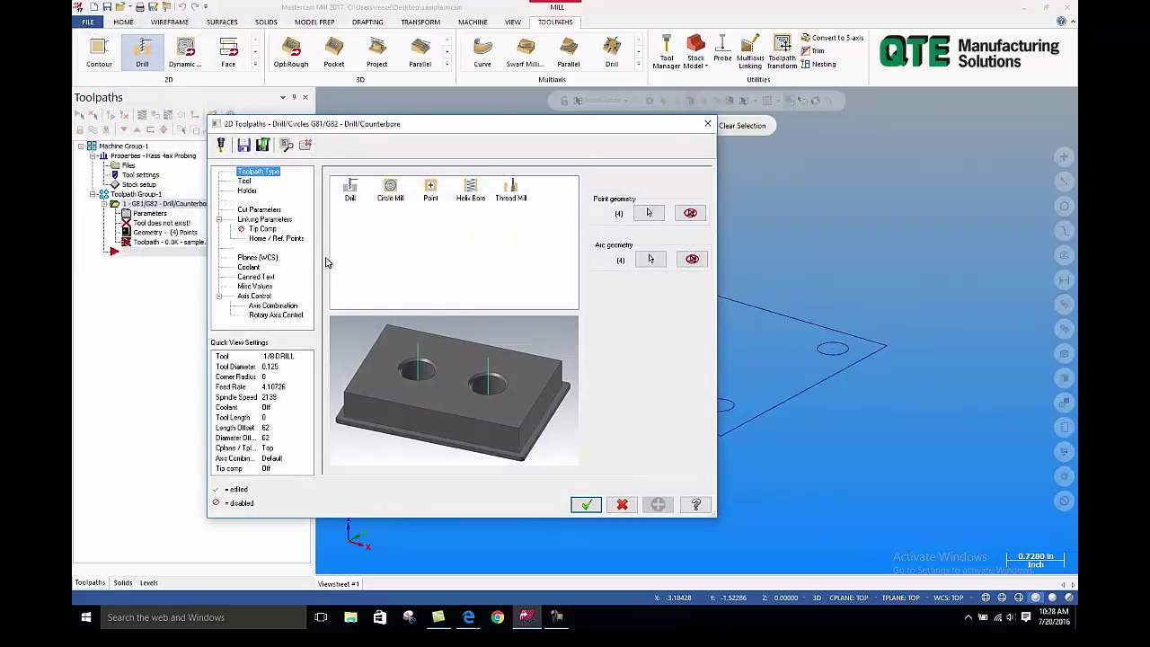
Assign the 1/4-20 TAPRH tool from the Mill_Inch library to the drill operation.
left_click(243, 181)
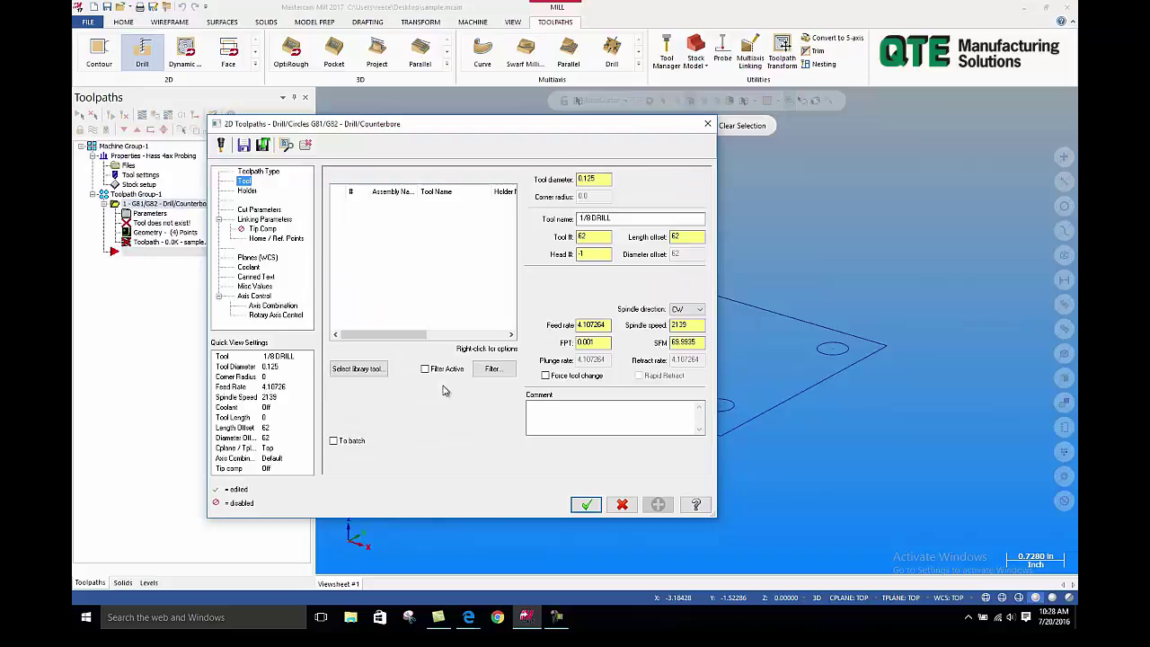
left_click(364, 369)
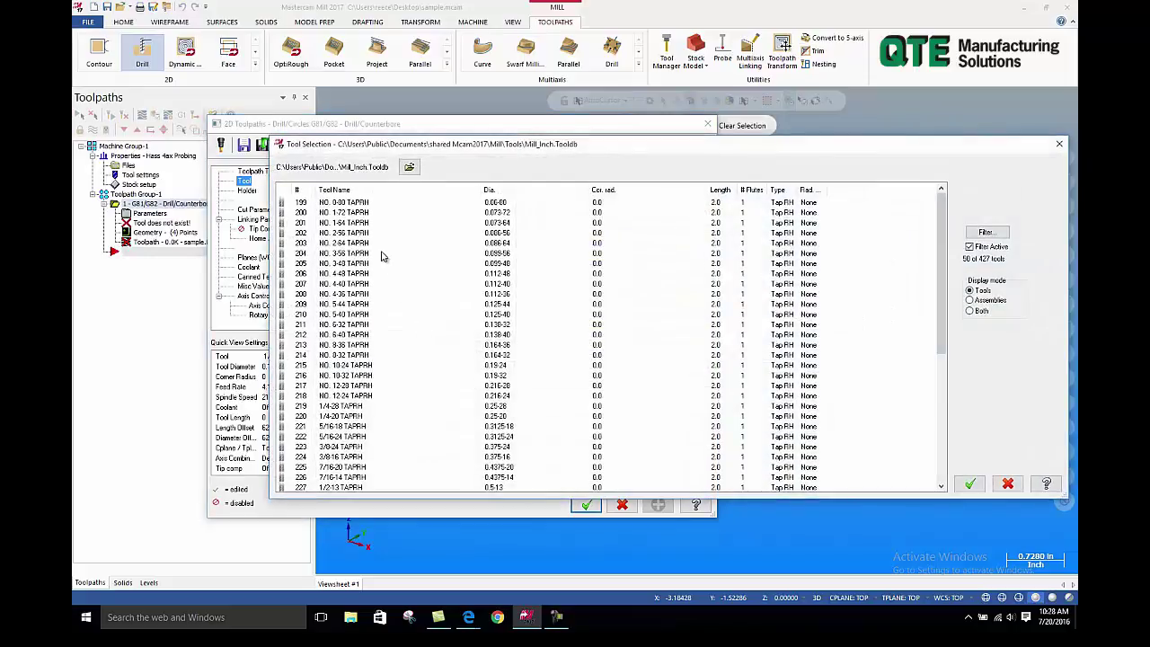
left_click(350, 417)
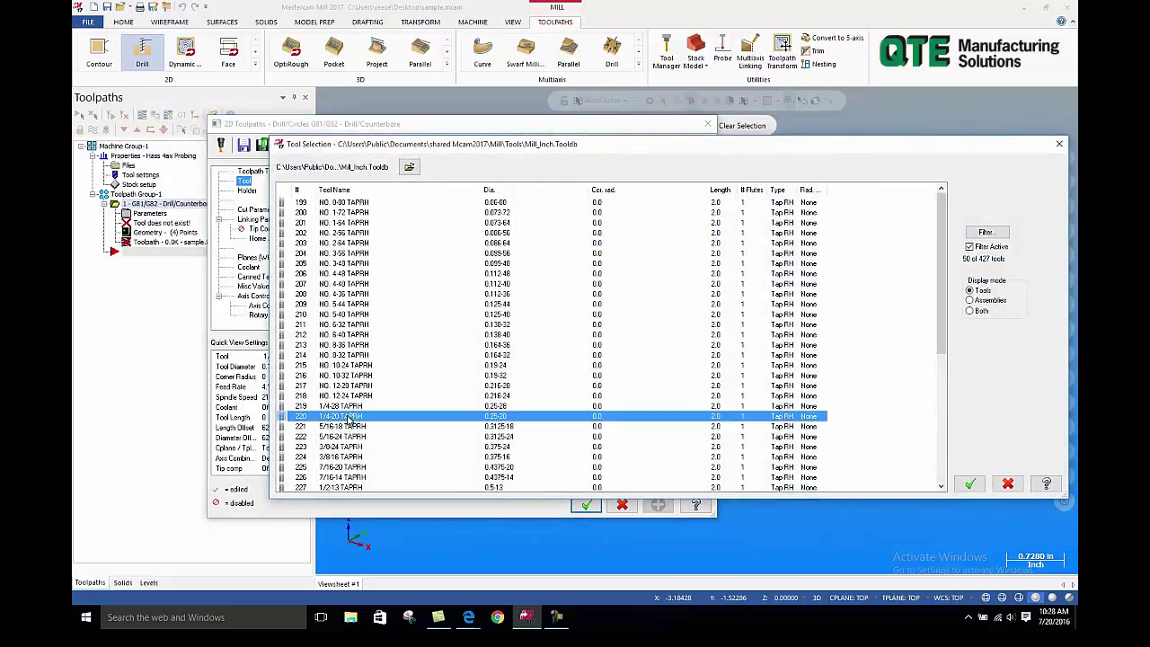
left_click(969, 484)
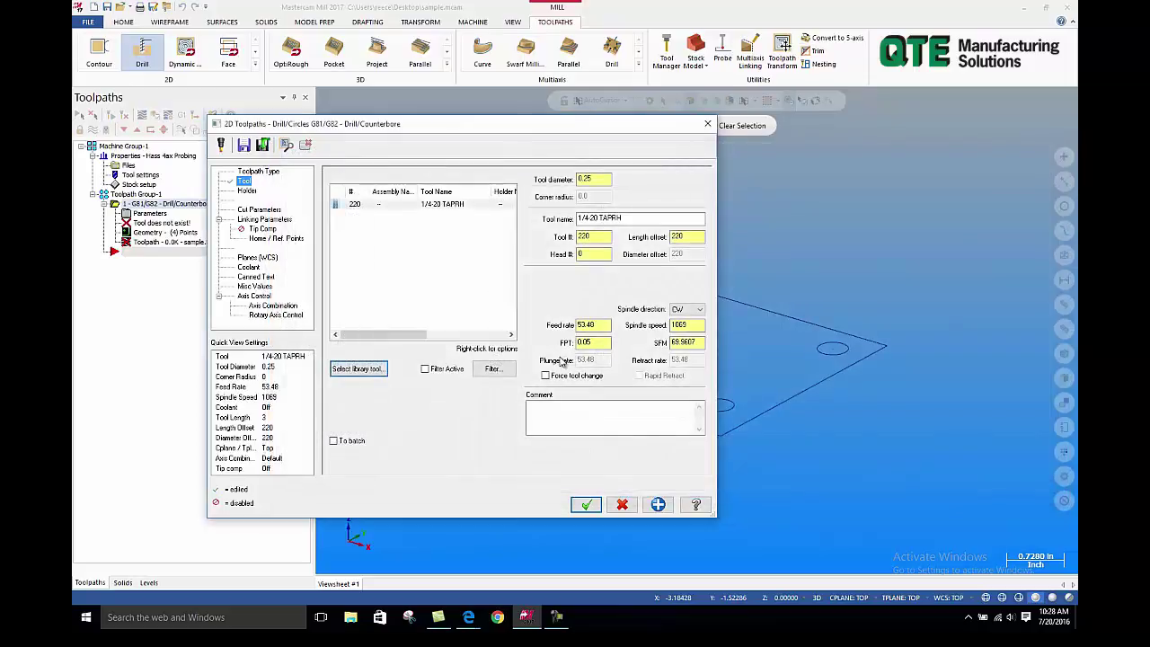
Set the operation's linking depth to -.5.
left_click(264, 219)
double_click(533, 395)
key("BackSpace")
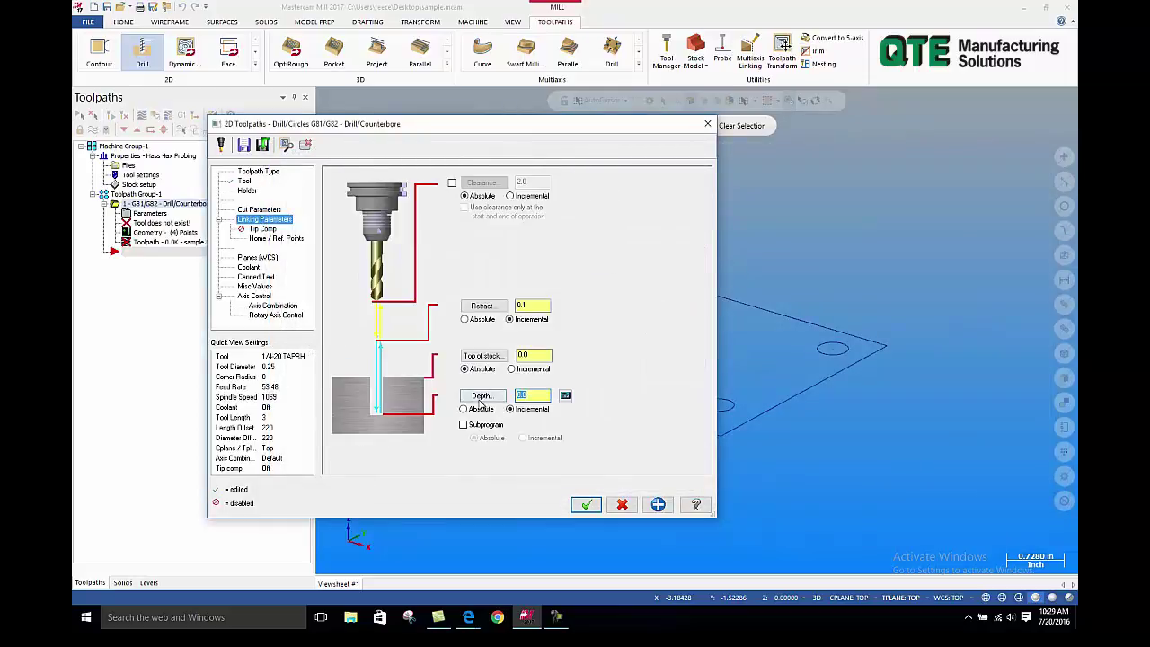
type("-.5")
Change the cycle to G84/G74 - Tap and accept the operation's parameters.
left_click(270, 210)
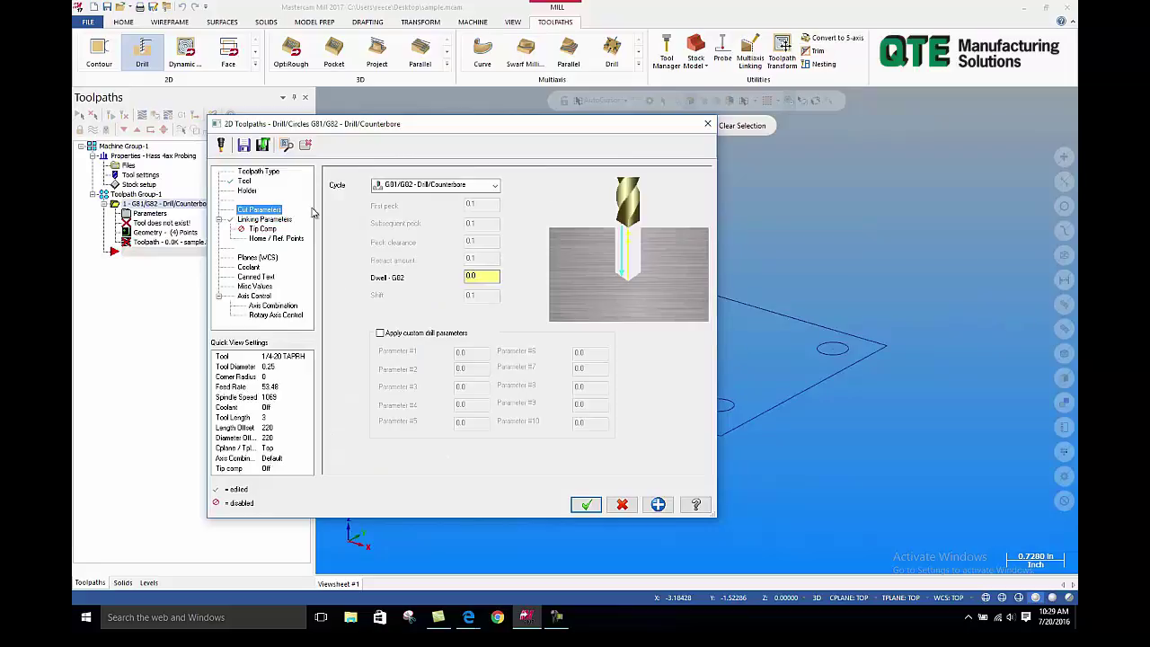
left_click(496, 185)
left_click(484, 227)
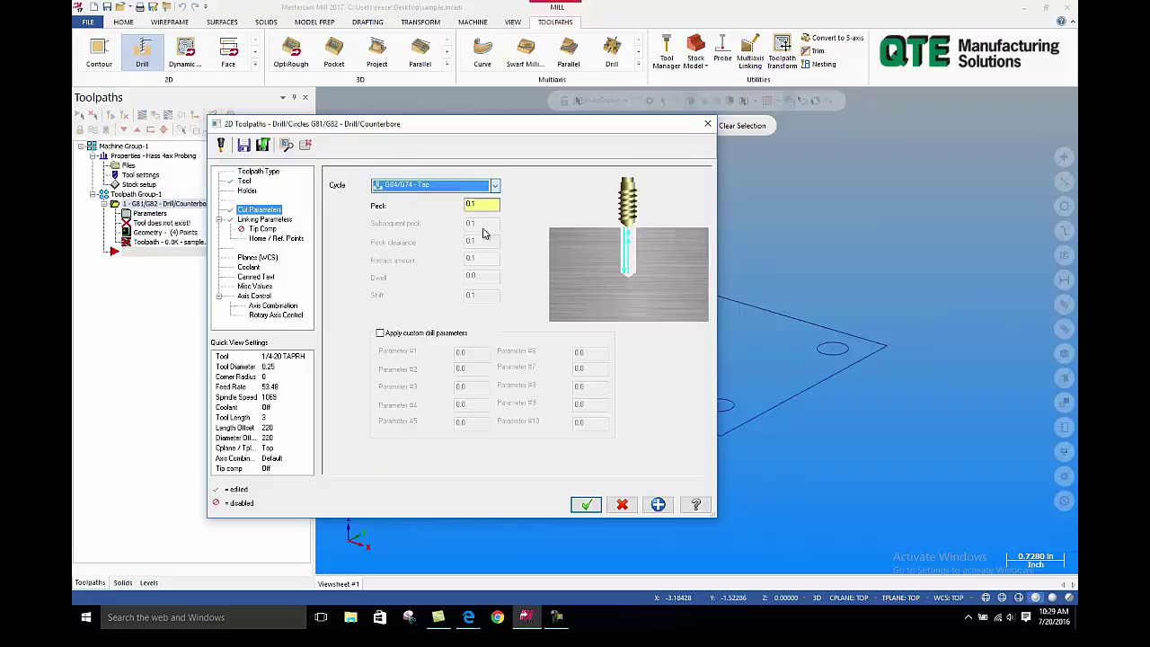
left_click(586, 505)
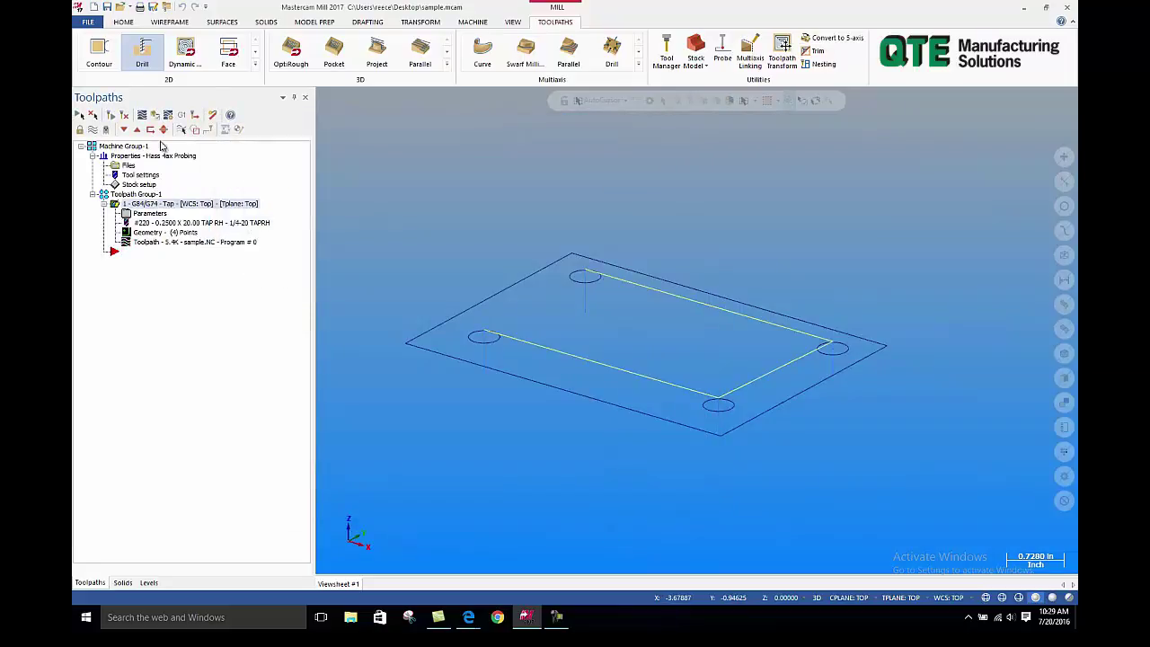
Post the tapping toolpath to sample.NC, replacing the existing file, and check the feed value in the G84 line.
left_click(181, 115)
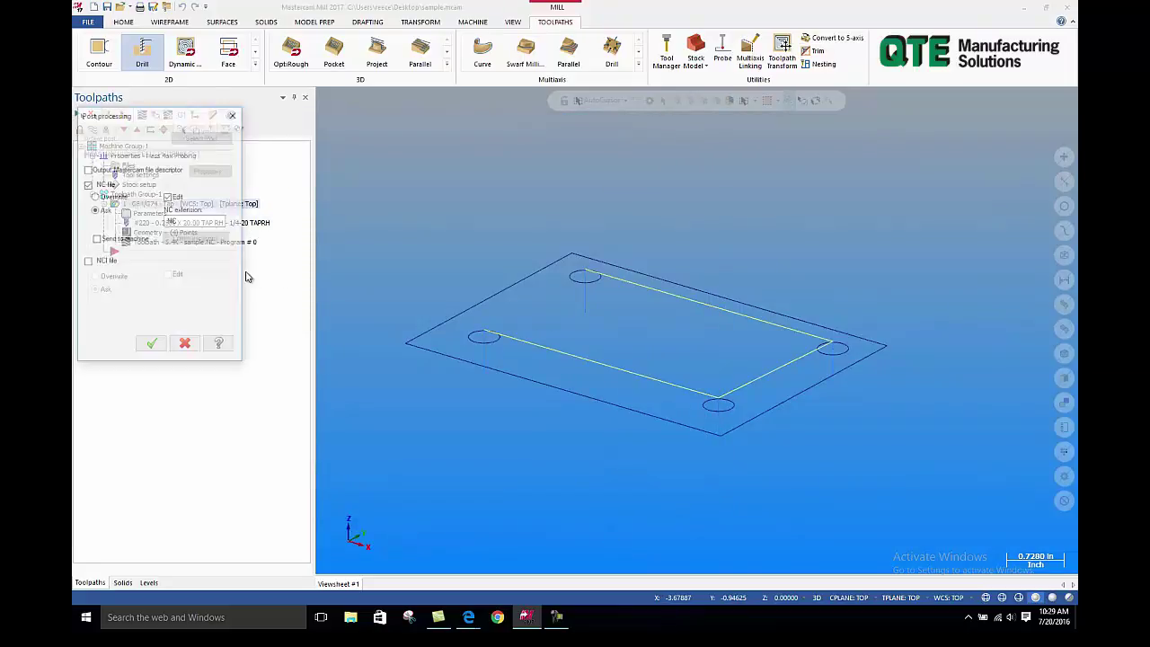
left_click(151, 343)
left_click(848, 453)
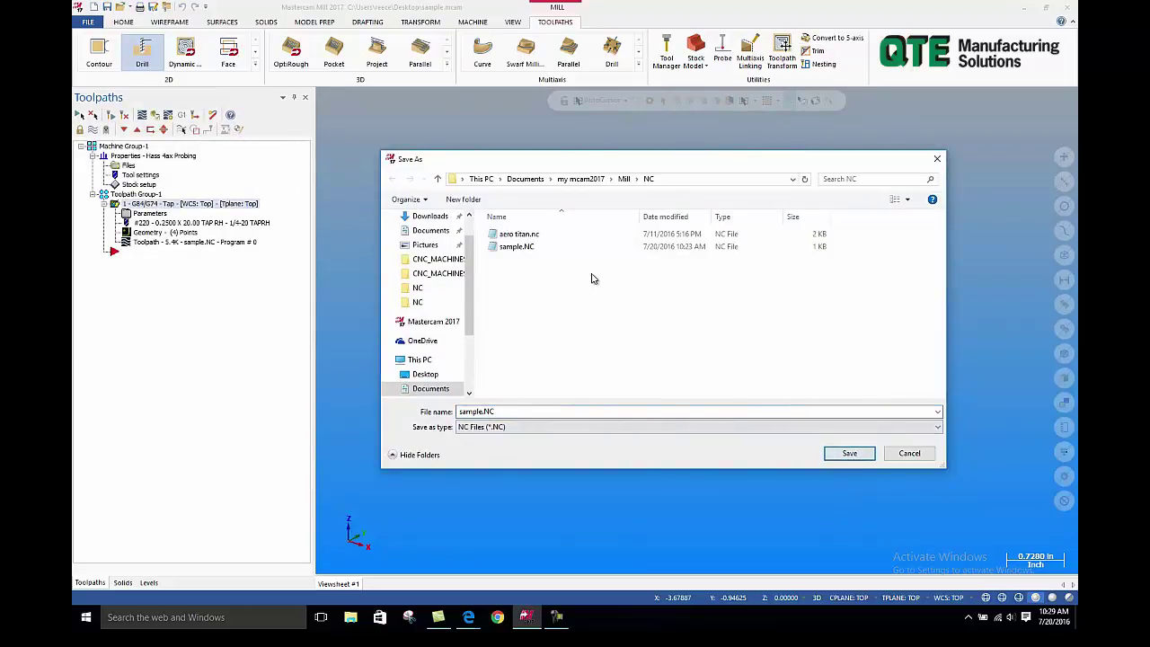
left_click(849, 453)
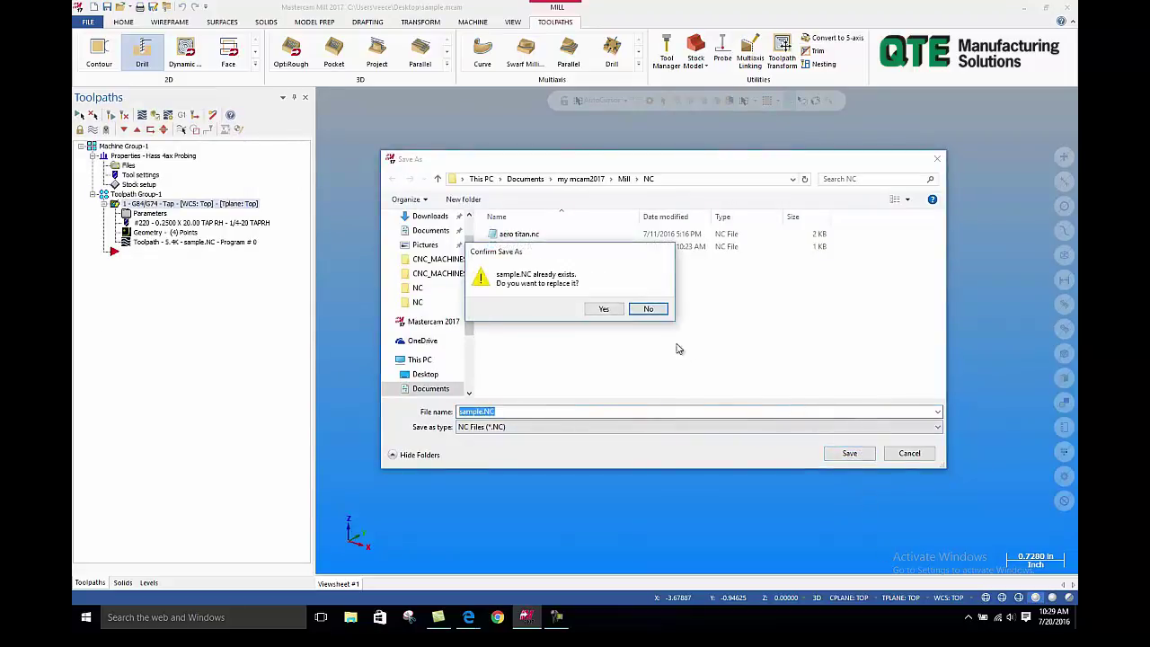
left_click(604, 309)
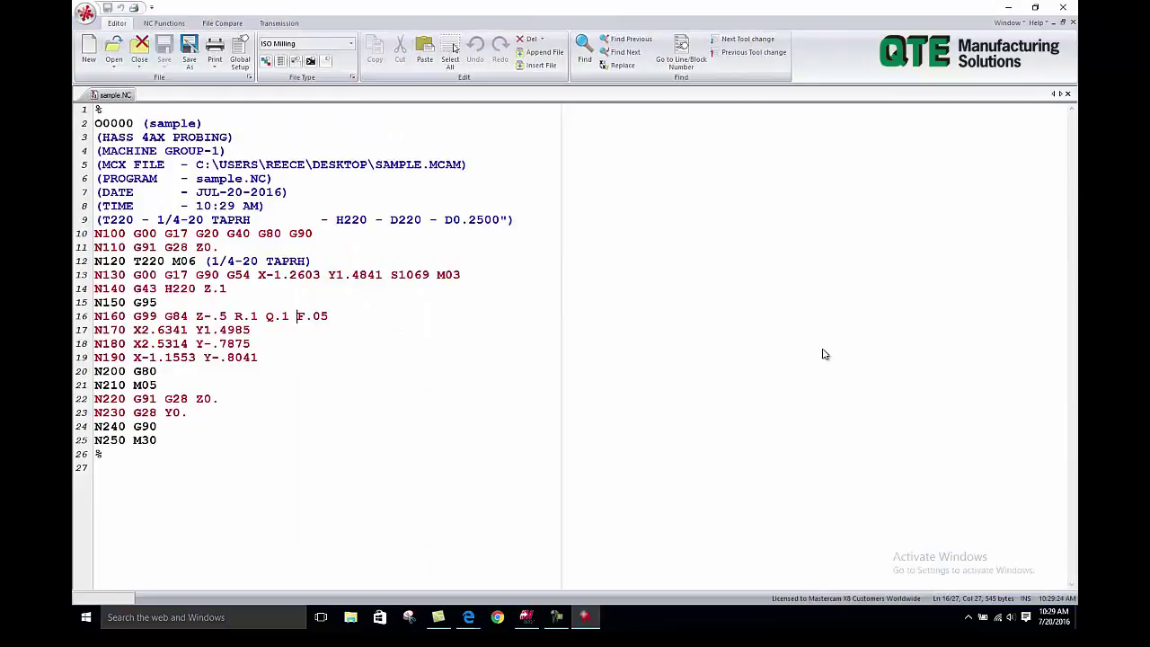
left_click_drag(297, 316, 342, 326)
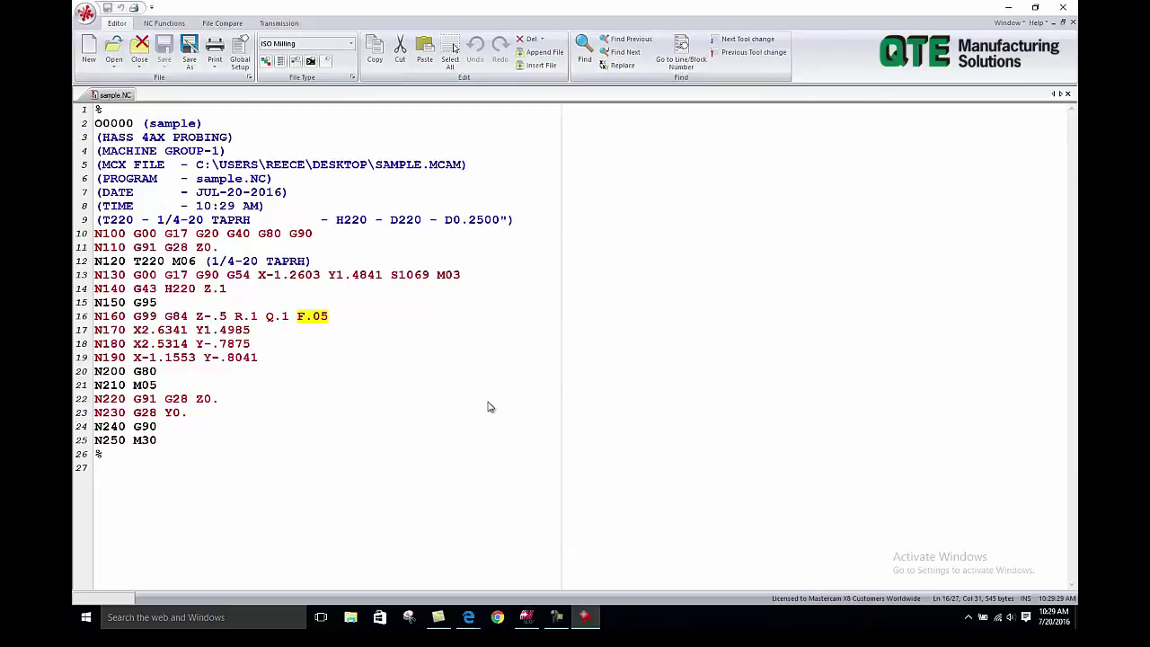
left_click(1062, 8)
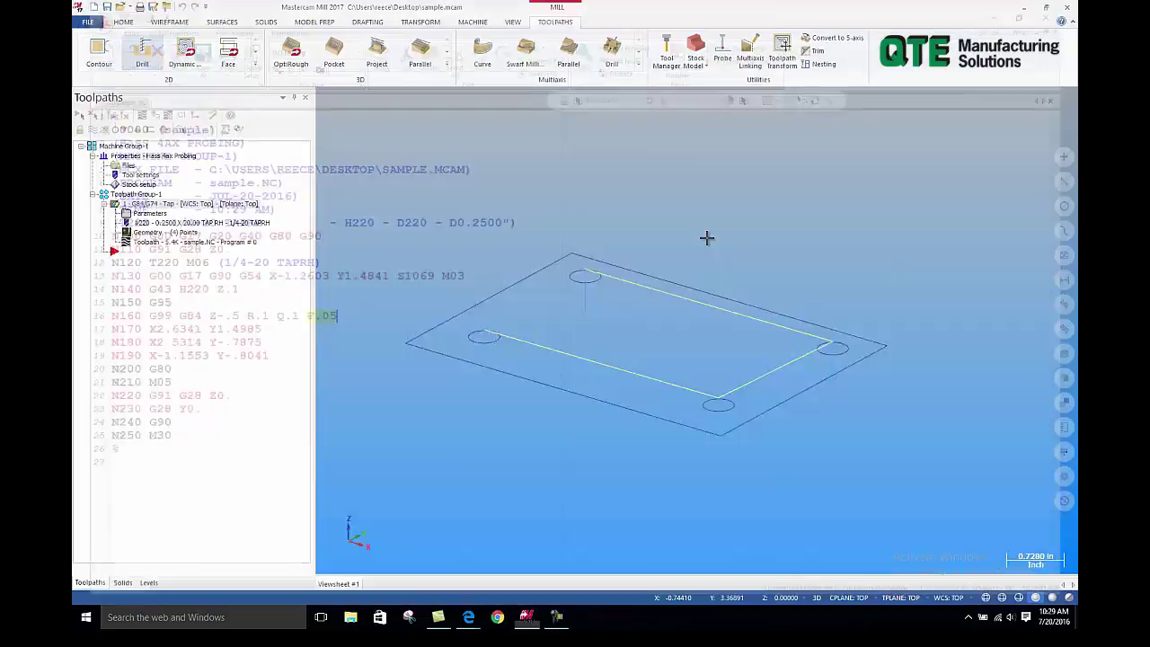
Reopen the tapping operation's tool settings and start defining a new tool of type Tap.
left_click(139, 216)
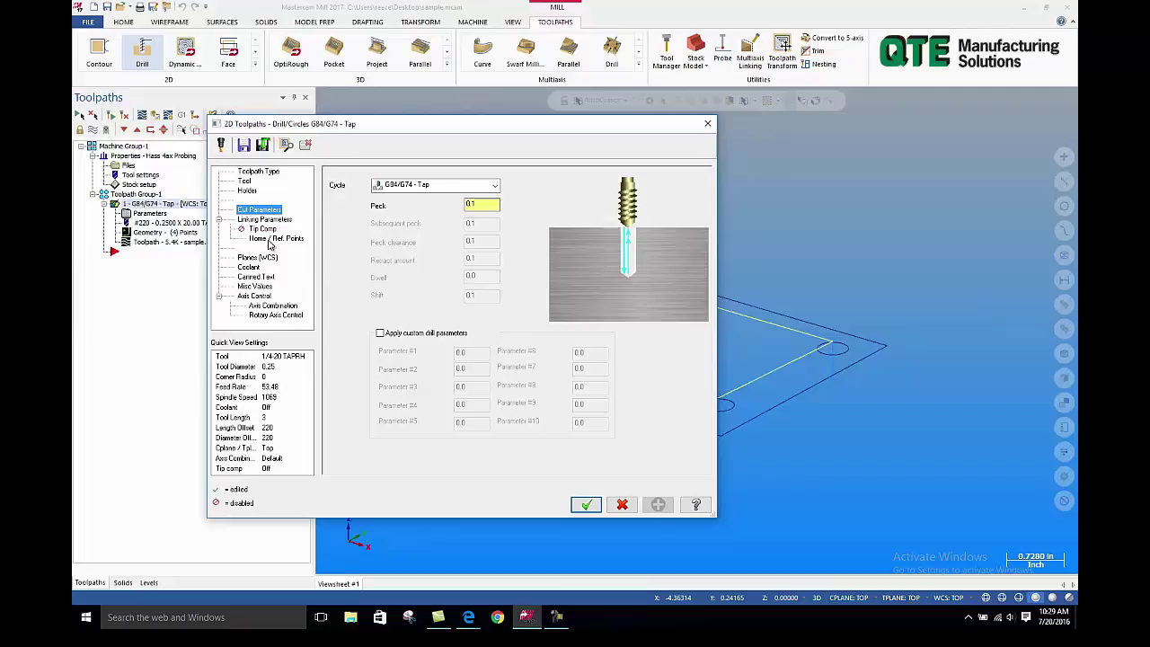
left_click(252, 183)
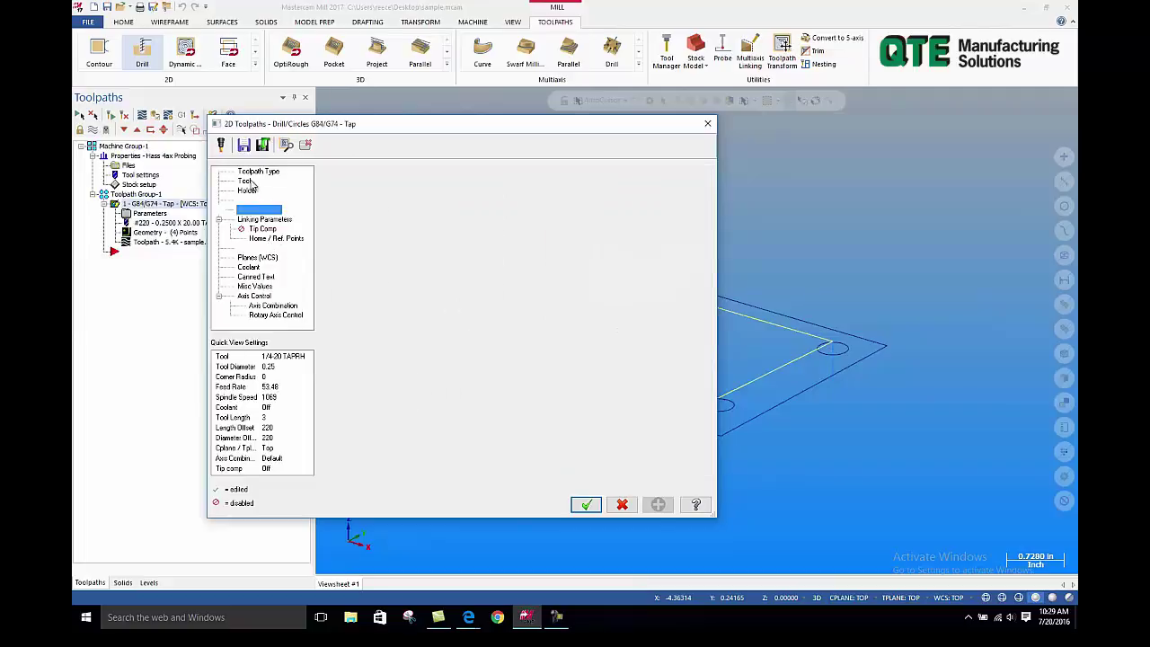
right_click(367, 262)
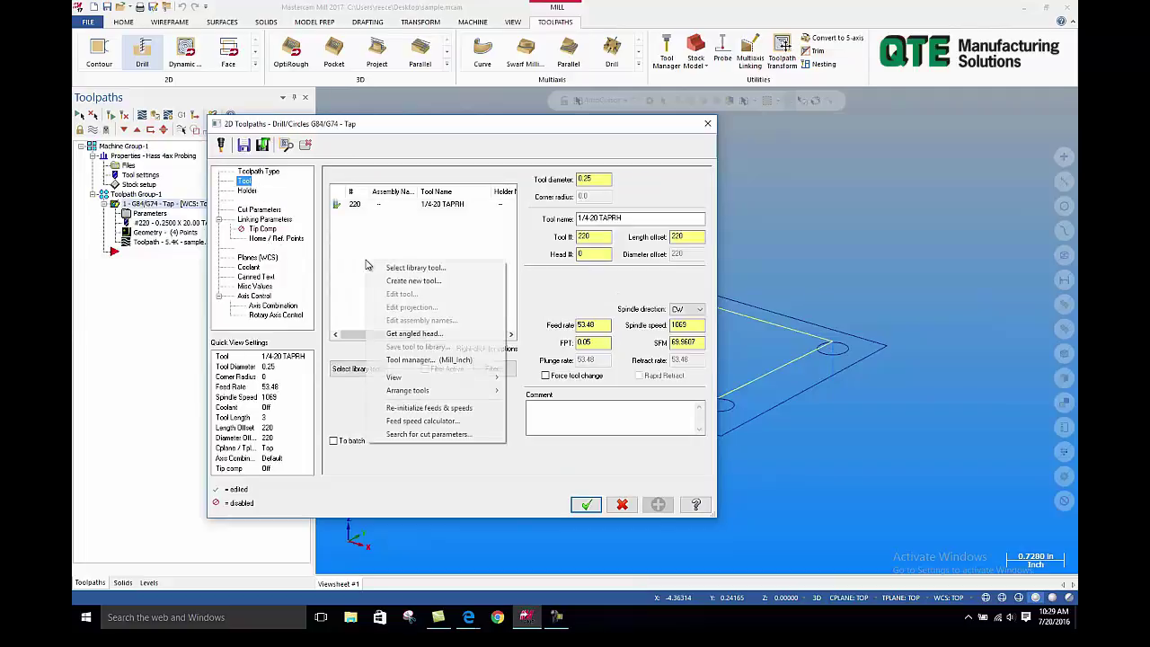
left_click(412, 283)
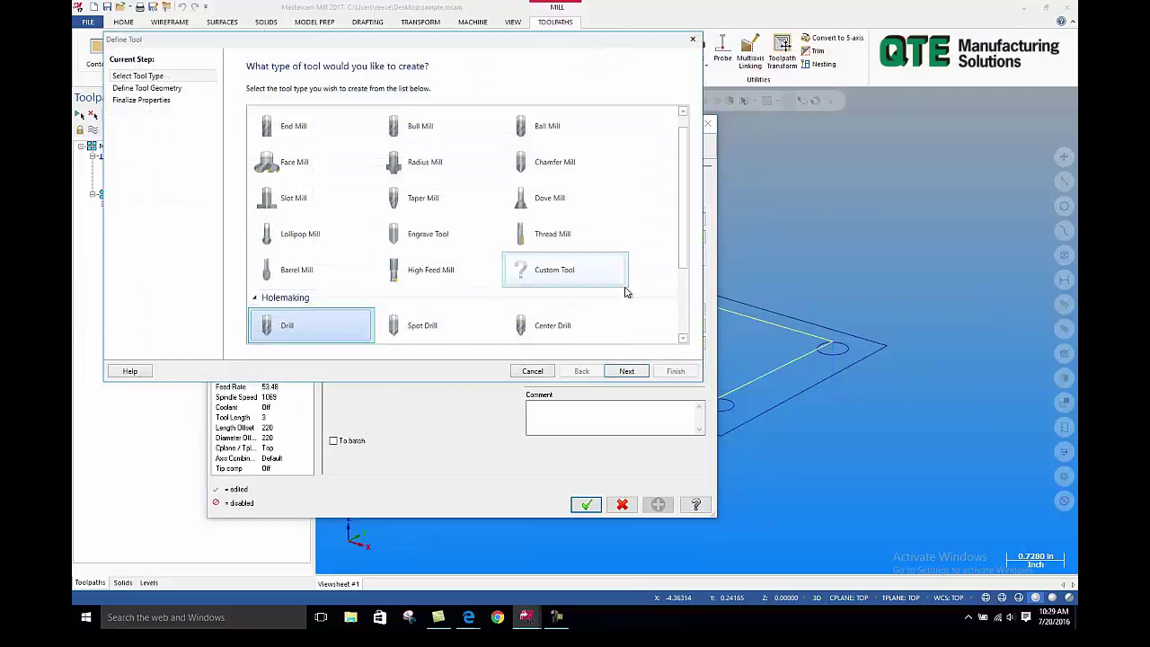
left_click_drag(686, 241, 671, 290)
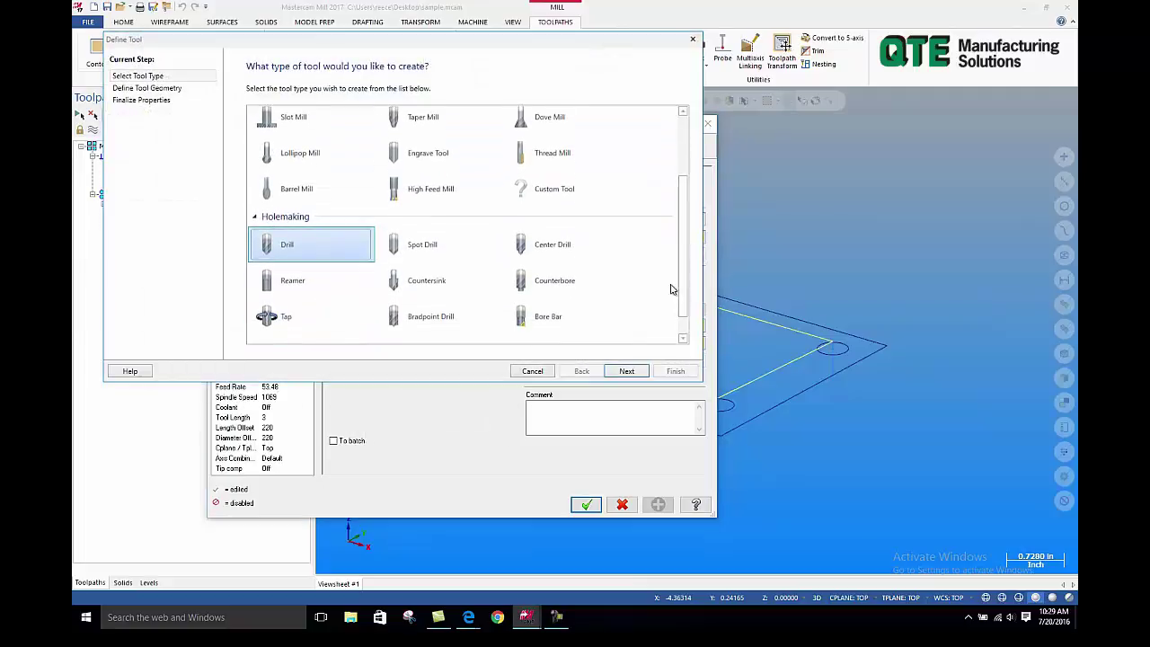
left_click(280, 326)
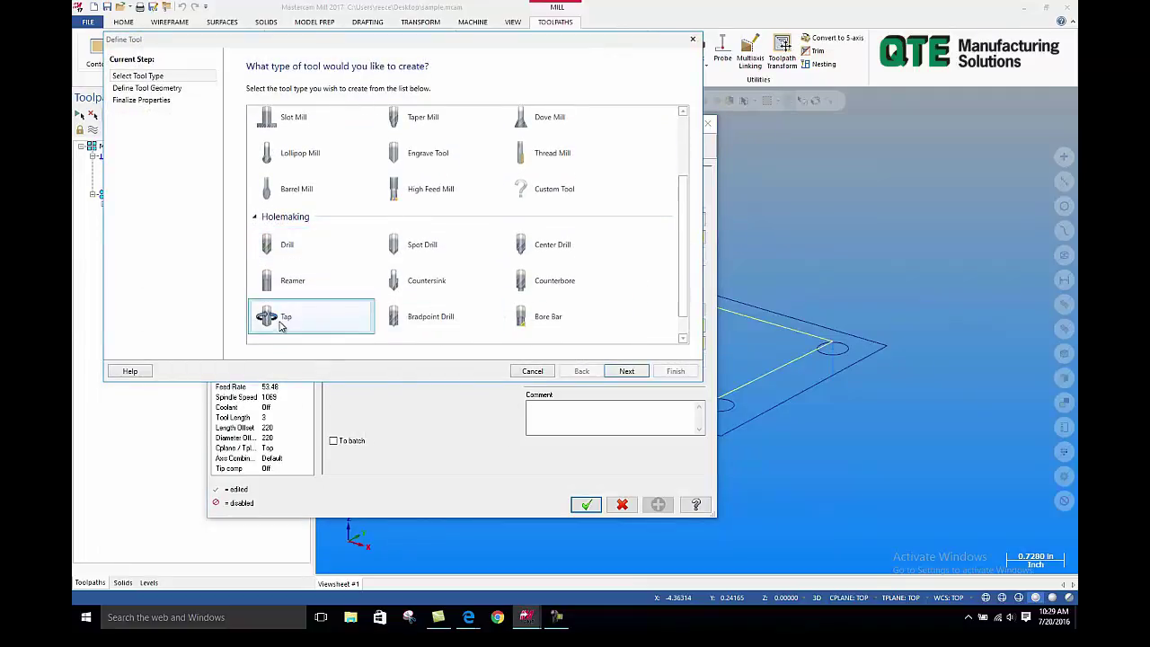
left_click(629, 371)
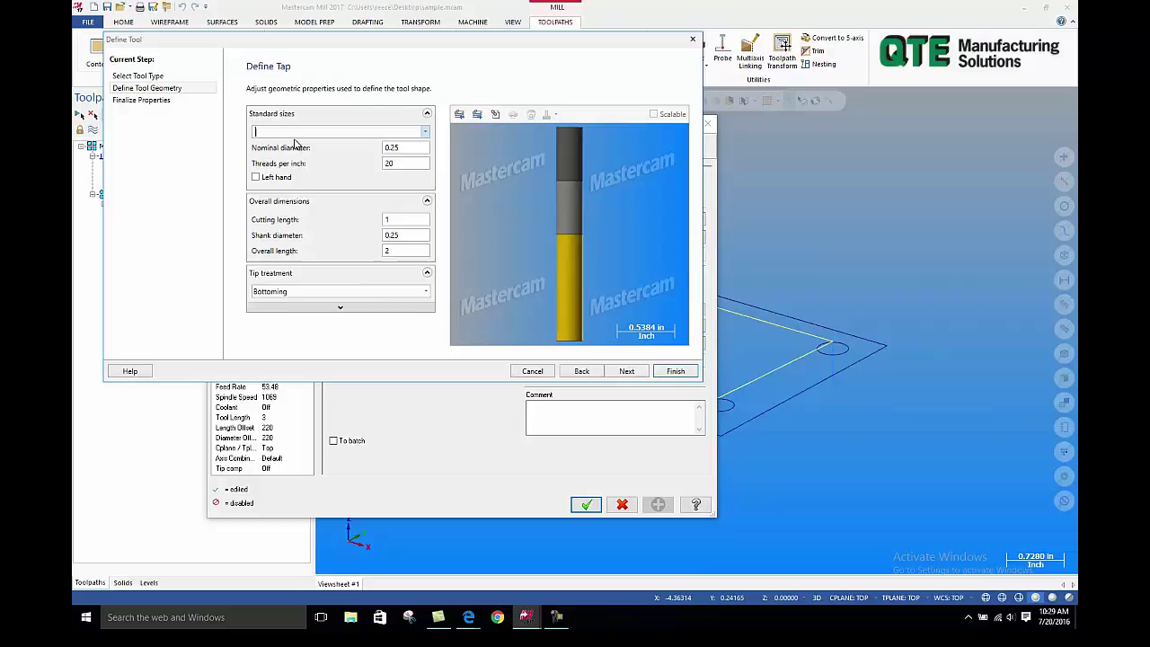
Enter m6 x 1.25 as the tap's standard size and set its nominal diameter to 0.23622.
type("m6 x 1.2")
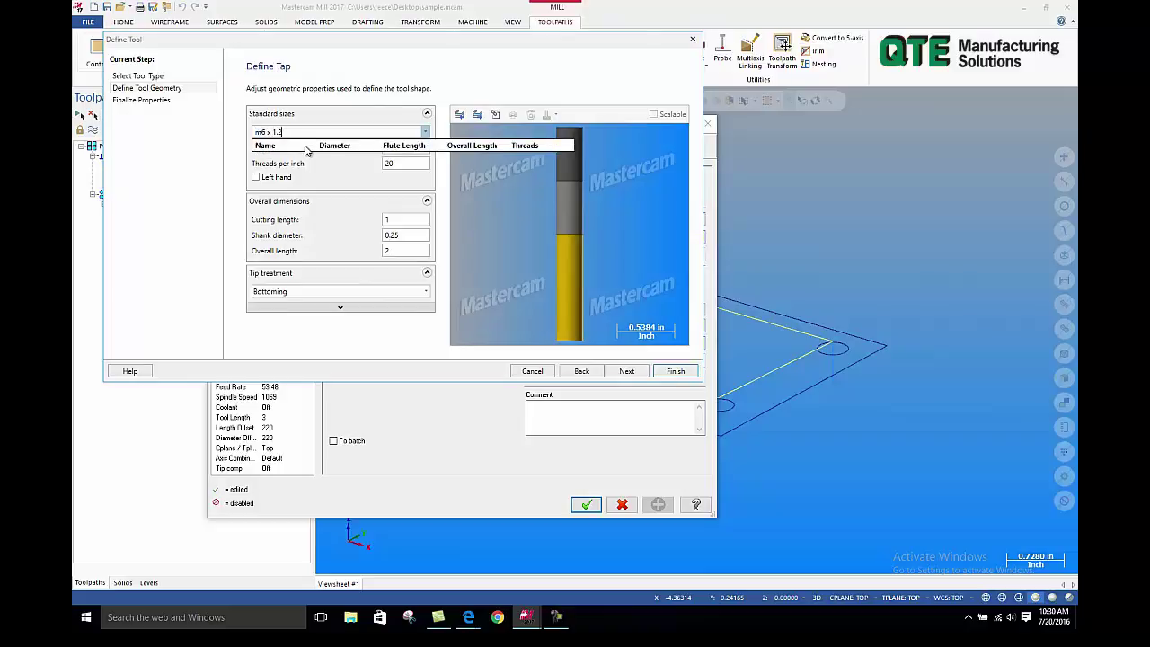
type("5")
key("Return")
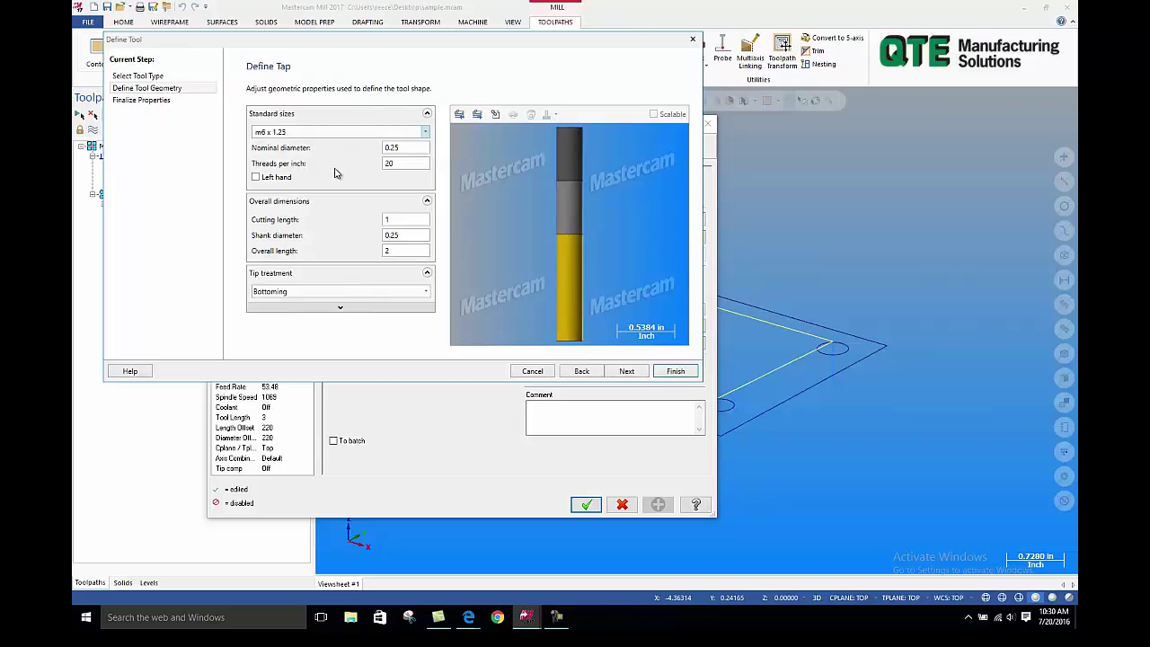
left_click(414, 147)
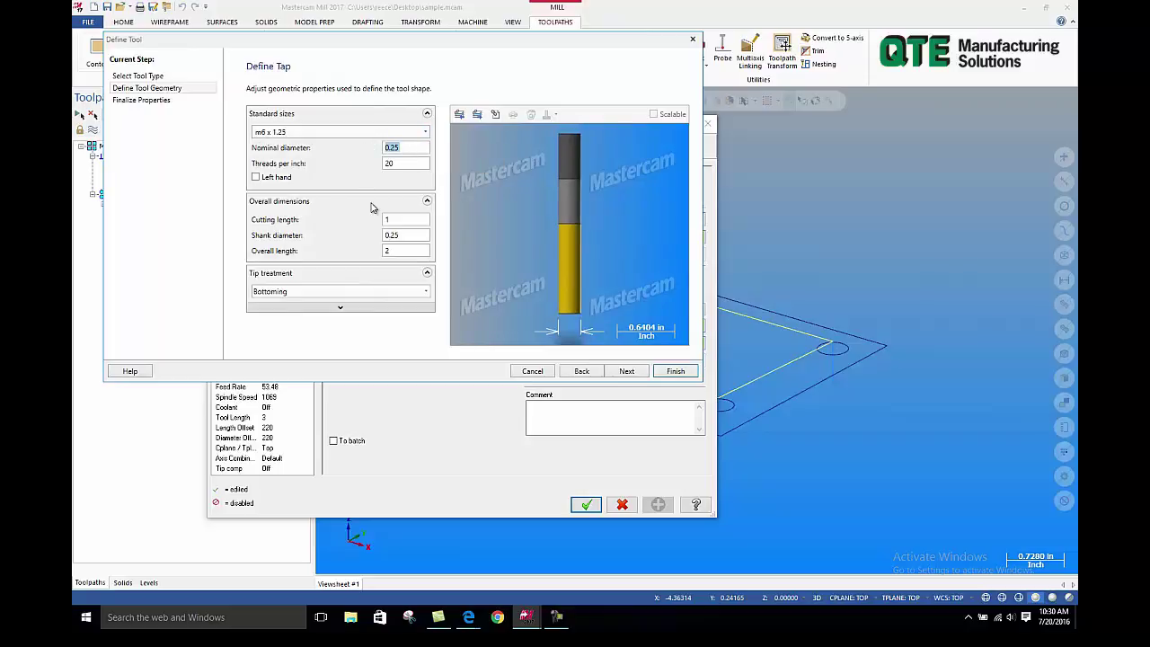
type("622")
key("Tab")
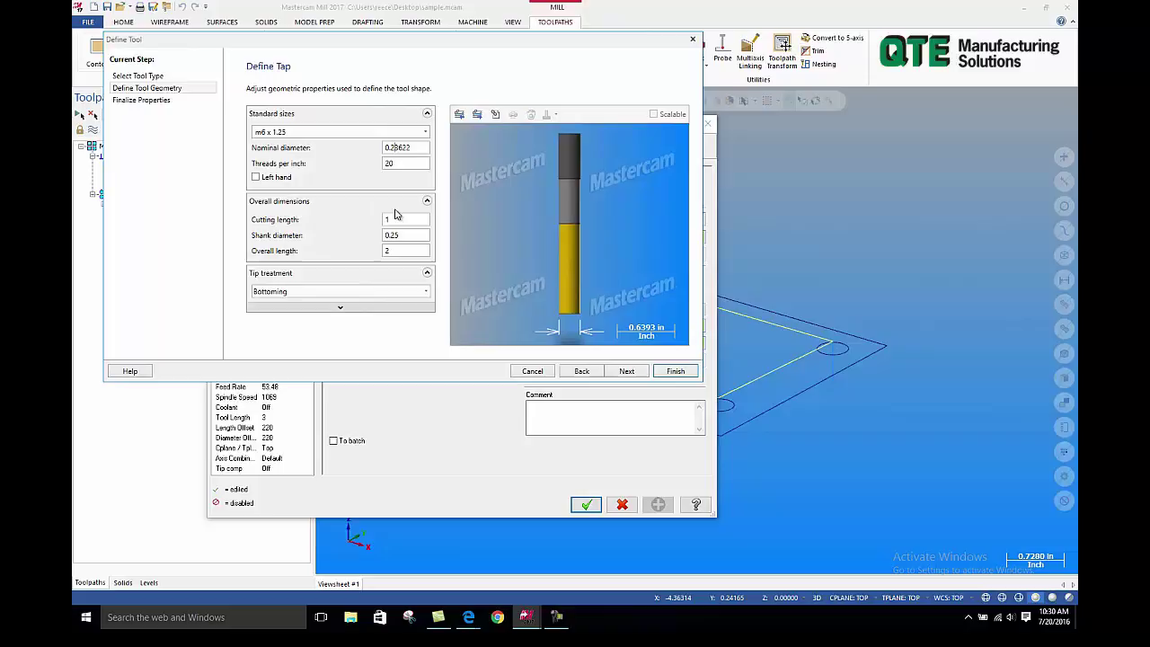
Set the m6 x 1.25 tap's threads per inch to 20.319834.
left_click(404, 163)
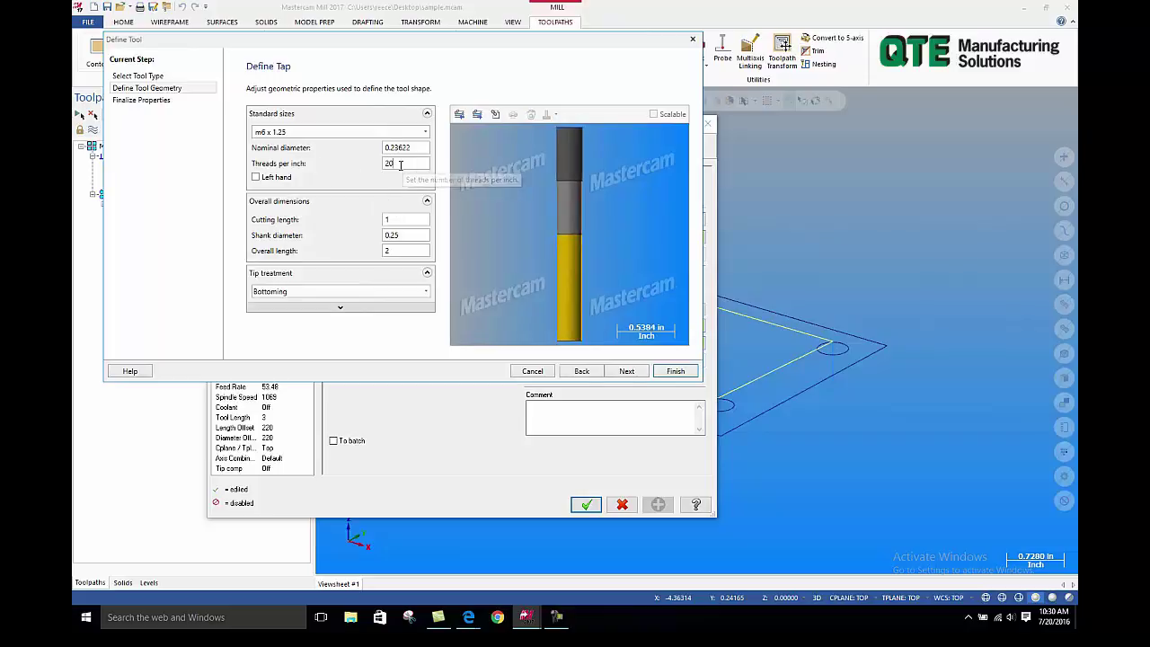
left_click(293, 132)
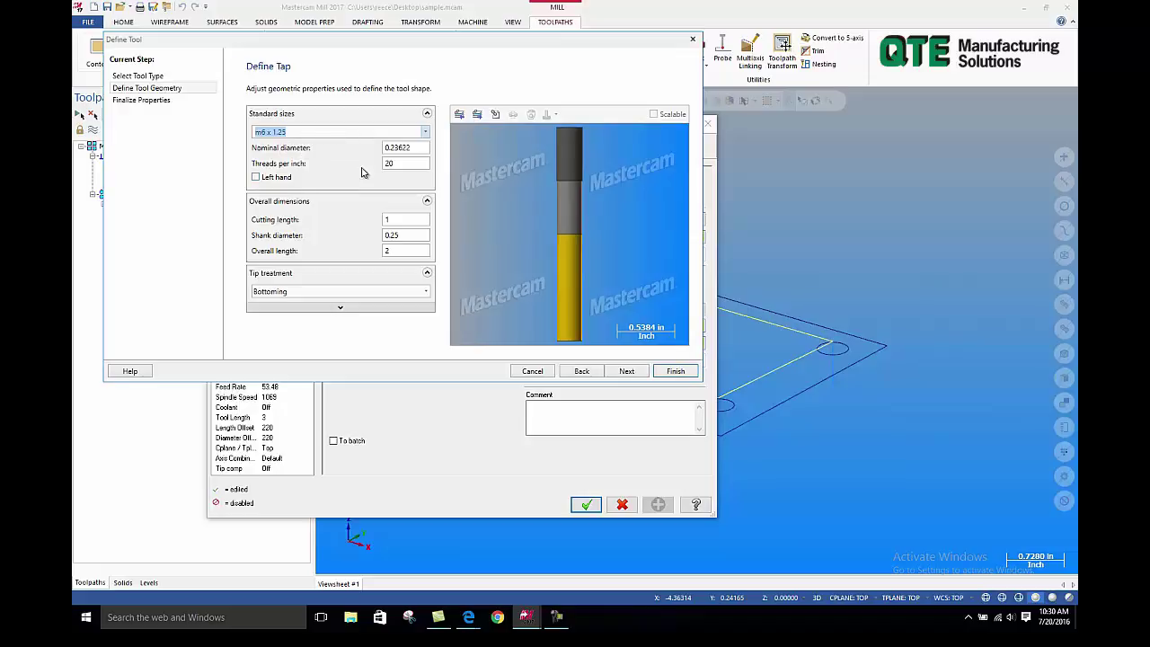
left_click(411, 166)
type("19834")
key("Tab")
type("1/")
key("Tab")
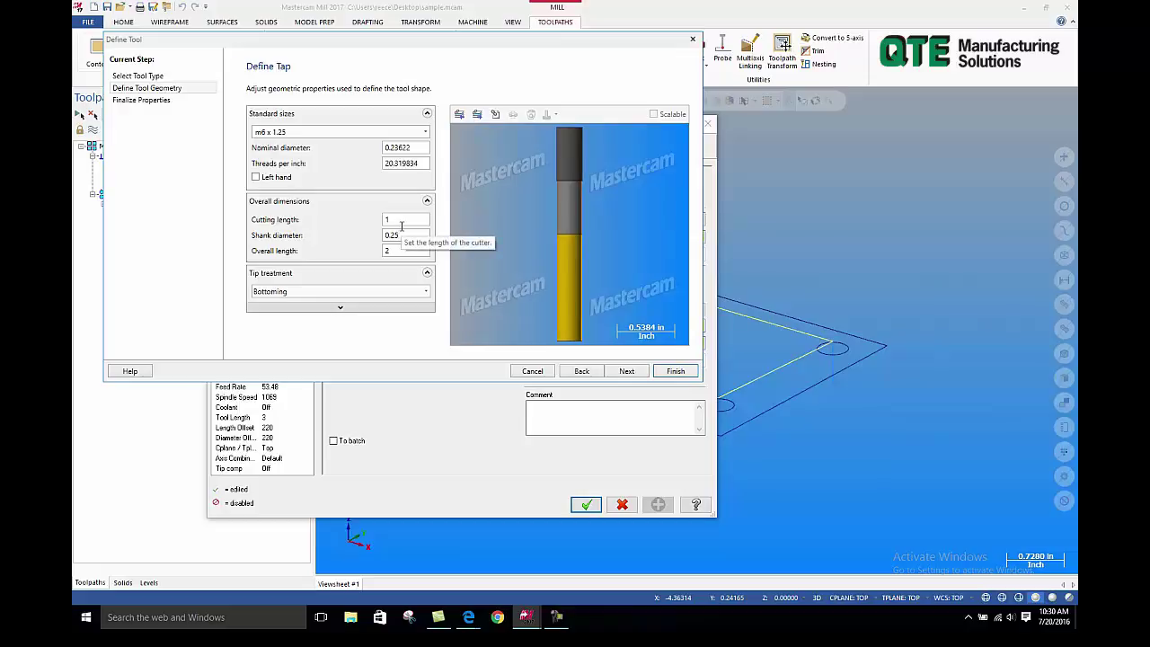
Finish the new tap definition, apply it to the tapping operation and regenerate the toolpath.
left_click(631, 373)
left_click(675, 371)
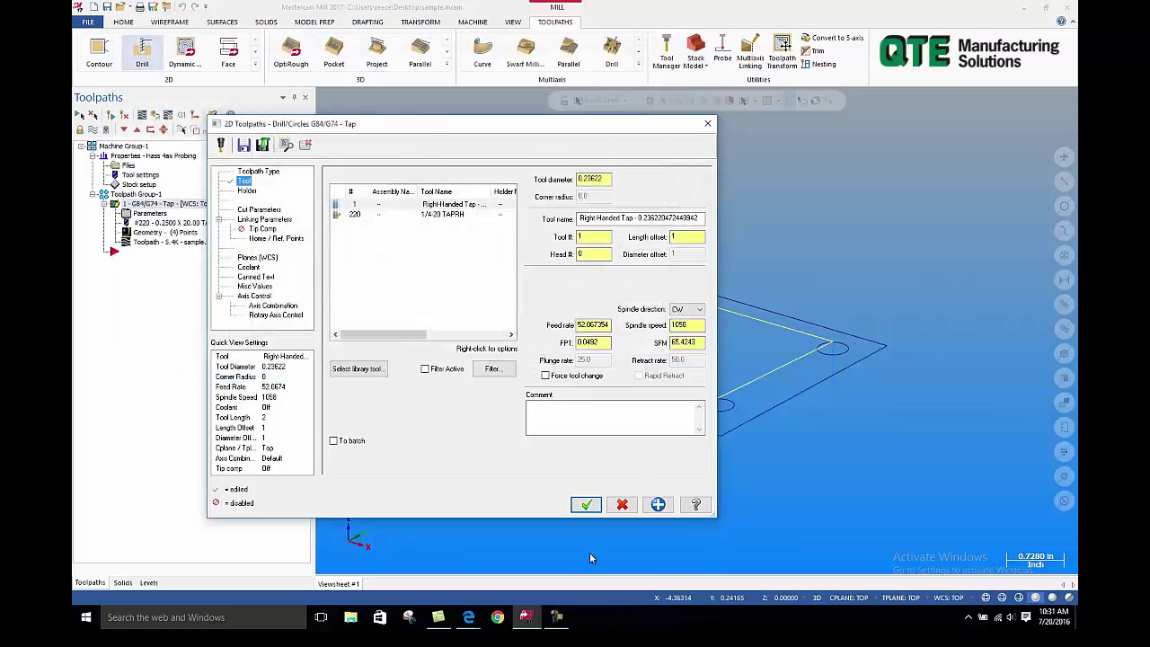
left_click(585, 505)
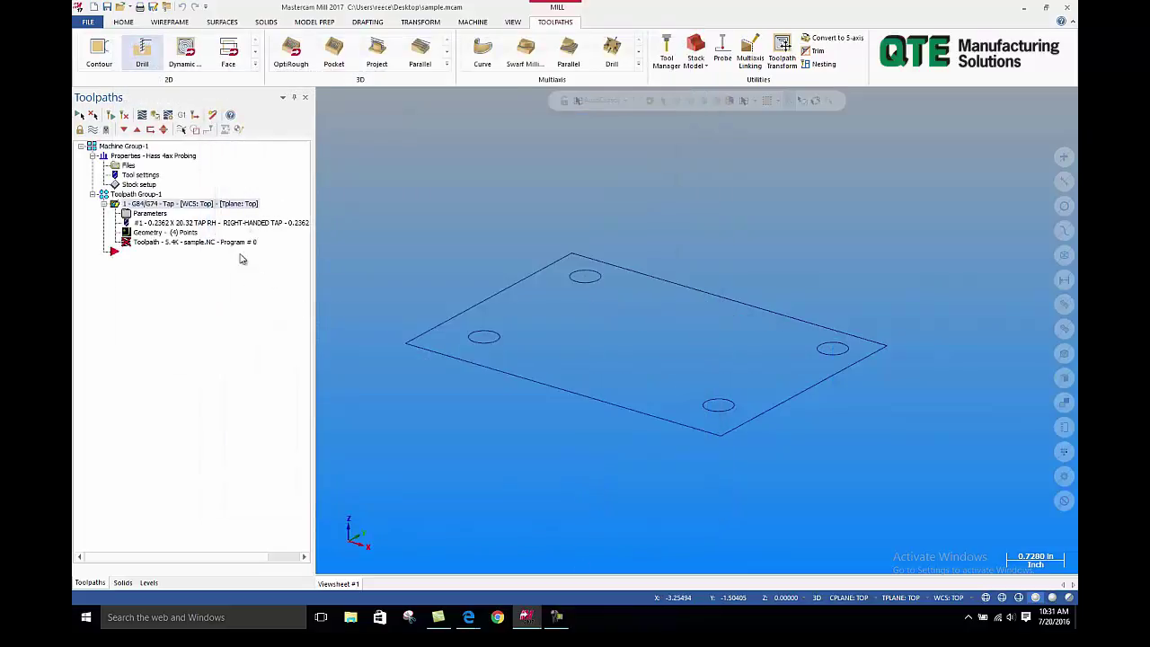
left_click(125, 116)
Post the regenerated M6 tapping toolpath to sample.NC, overwriting the previous file.
left_click(182, 115)
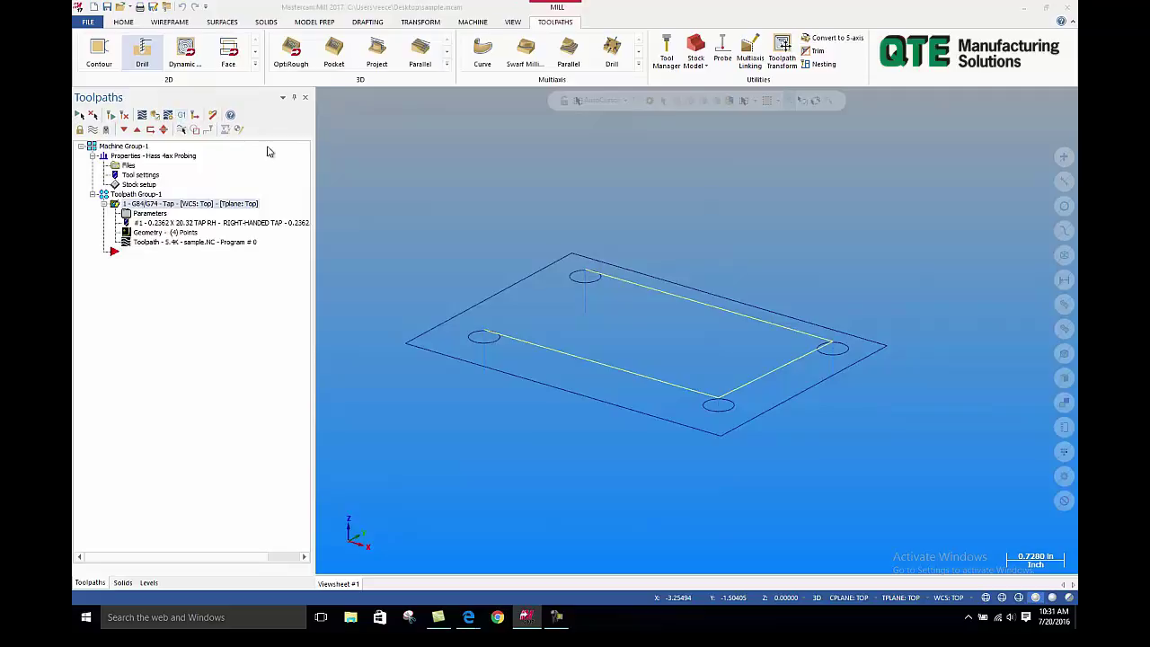
left_click(151, 345)
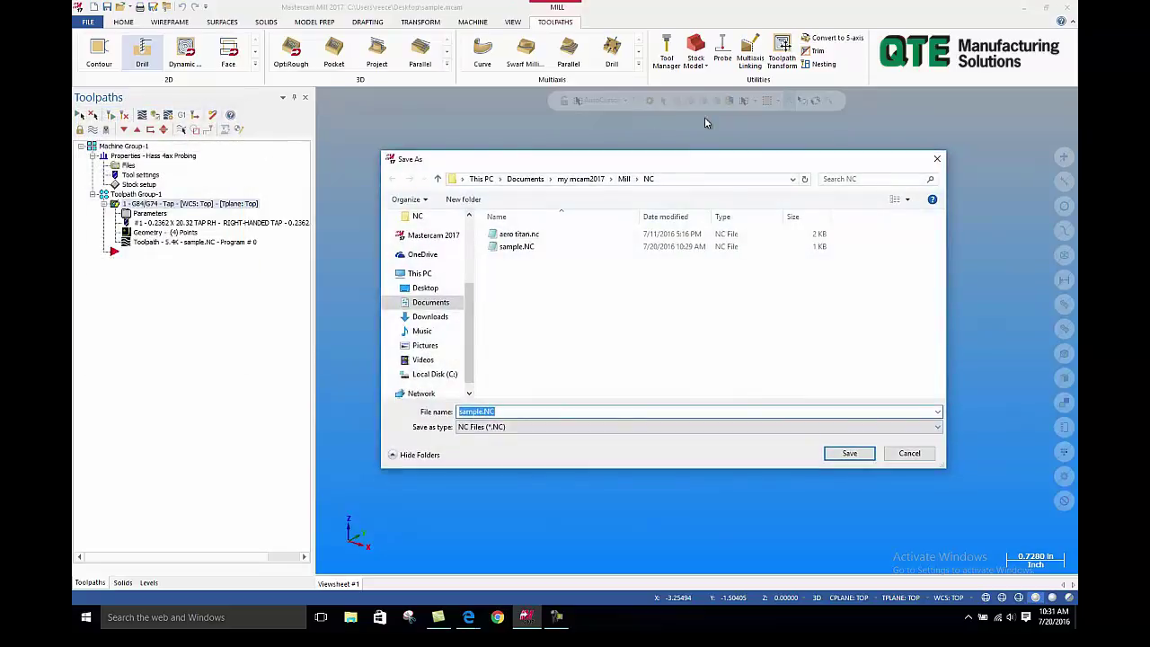
left_click(849, 452)
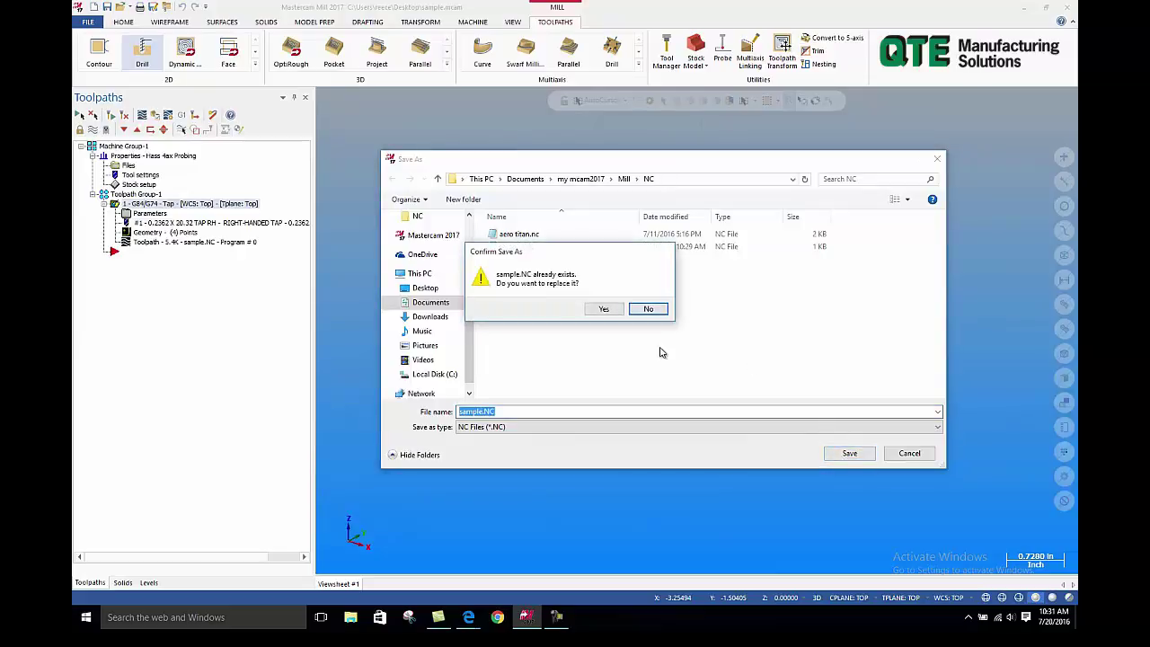
left_click(605, 309)
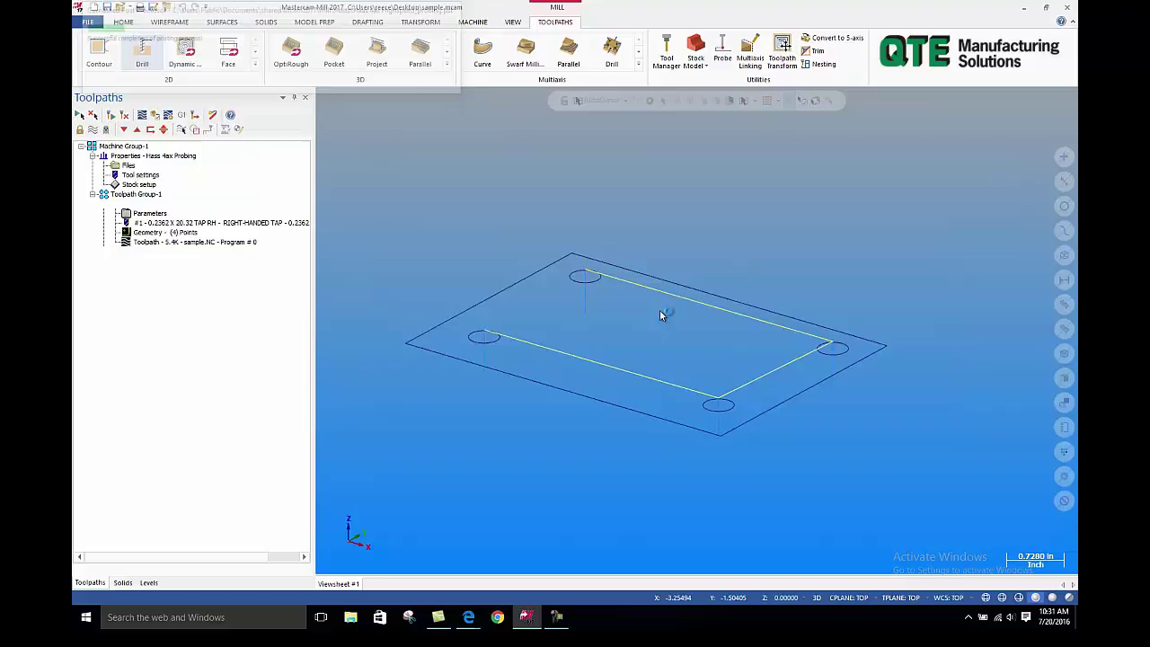